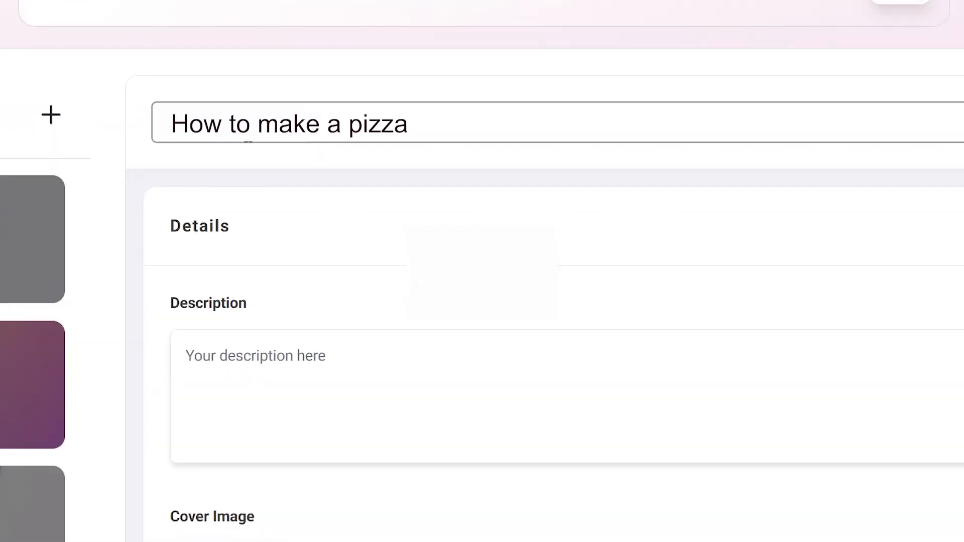
# - Replace the course title with How to operate a forklift
pyautogui.press('BackSpace')
pyautogui.press('BackSpace')
pyautogui.press('BackSpace')
pyautogui.press('BackSpace')
pyautogui.press('BackSpace')
pyautogui.press('BackSpace')
pyautogui.press('BackSpace')
pyautogui.press('BackSpace')
pyautogui.press('BackSpace')
pyautogui.press('BackSpace')
pyautogui.press('BackSpace')
pyautogui.press('BackSpace')
pyautogui.press('BackSpace')
pyautogui.press('BackSpace')
pyautogui.press('BackSpace')
pyautogui.press('BackSpace')
pyautogui.press('BackSpace')
pyautogui.press('BackSpace')
pyautogui.press('BackSpace')
pyautogui.write('How to operate a forklift')
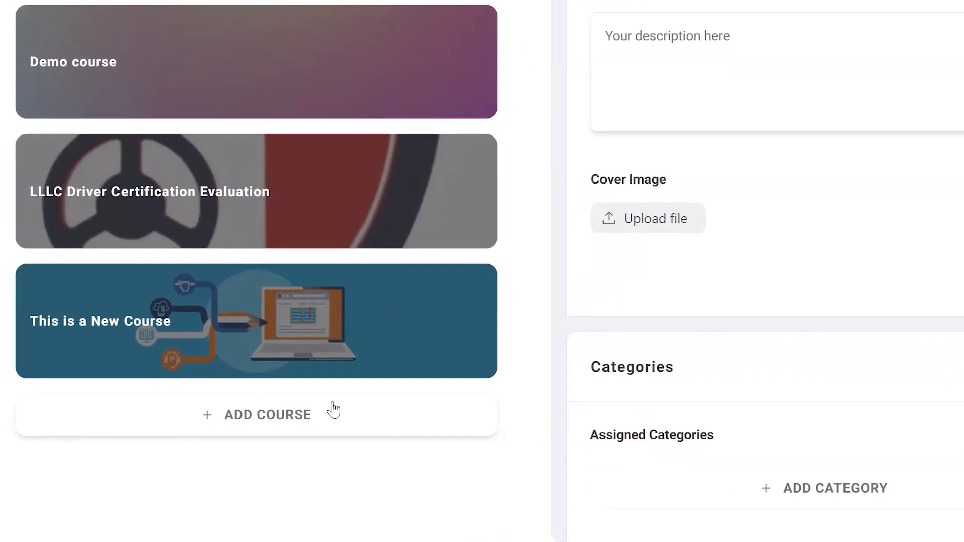
# - Title the course This Is A New Course and open the cover image upload
pyautogui.write('s')
pyautogui.write(' A New Course')
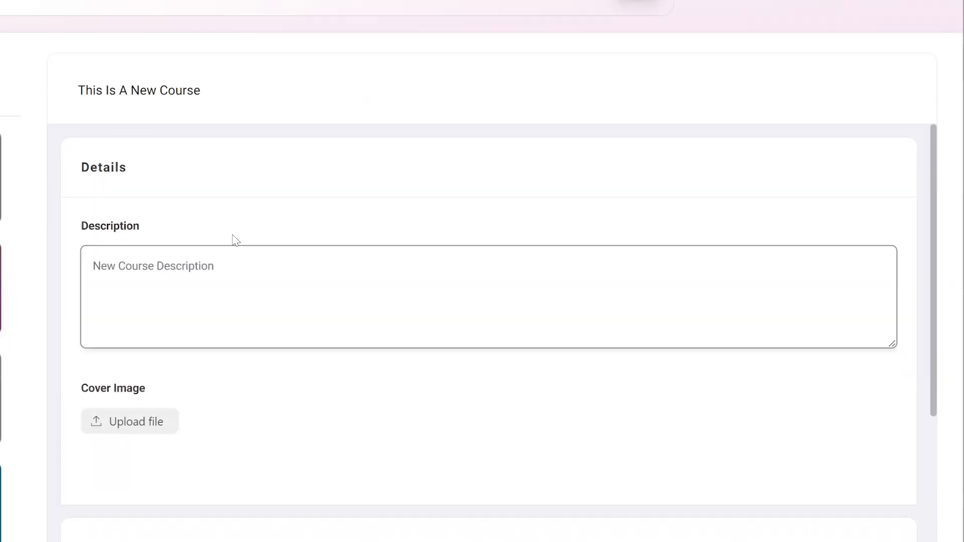
pyautogui.click(346, 393)
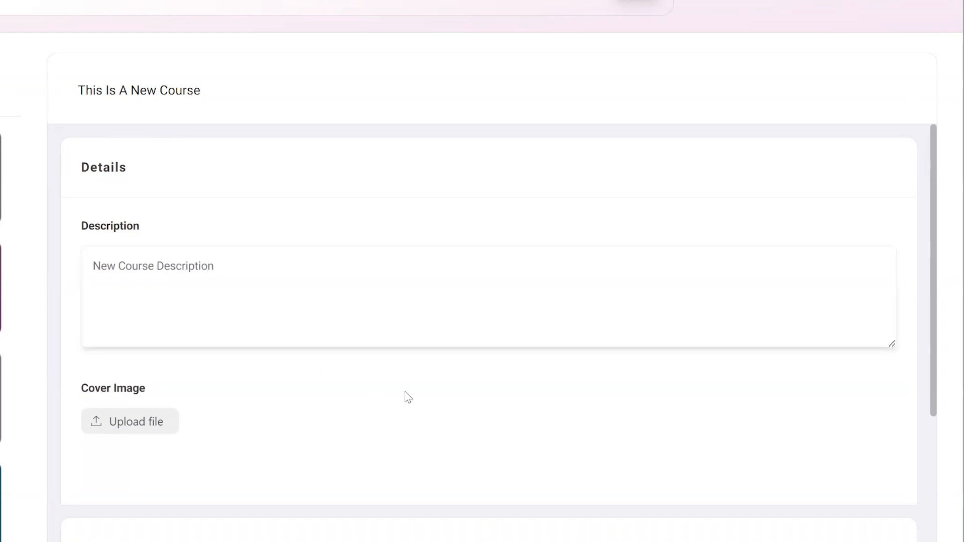
pyautogui.click(156, 428)
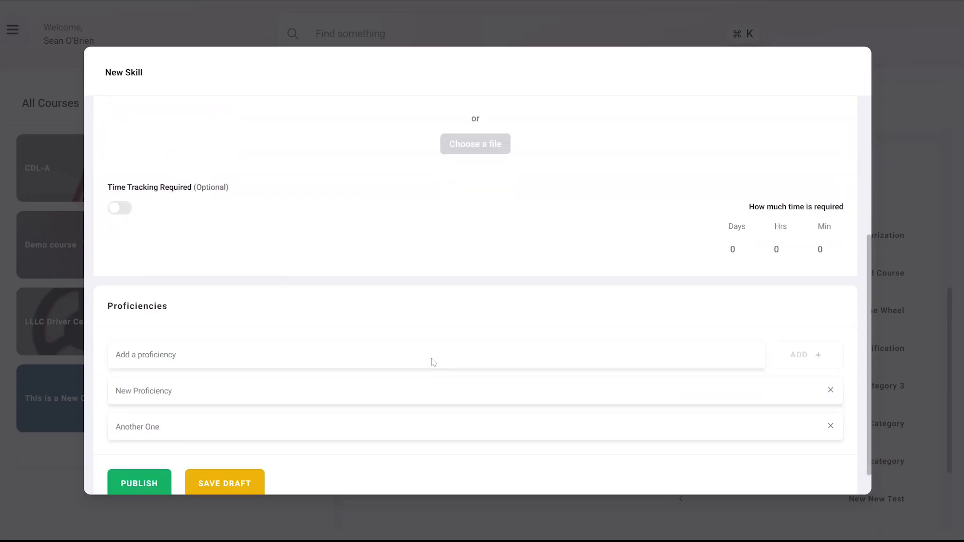
# - Publish the new skill with its two proficiencies
pyautogui.scroll(-1, 431, 362)
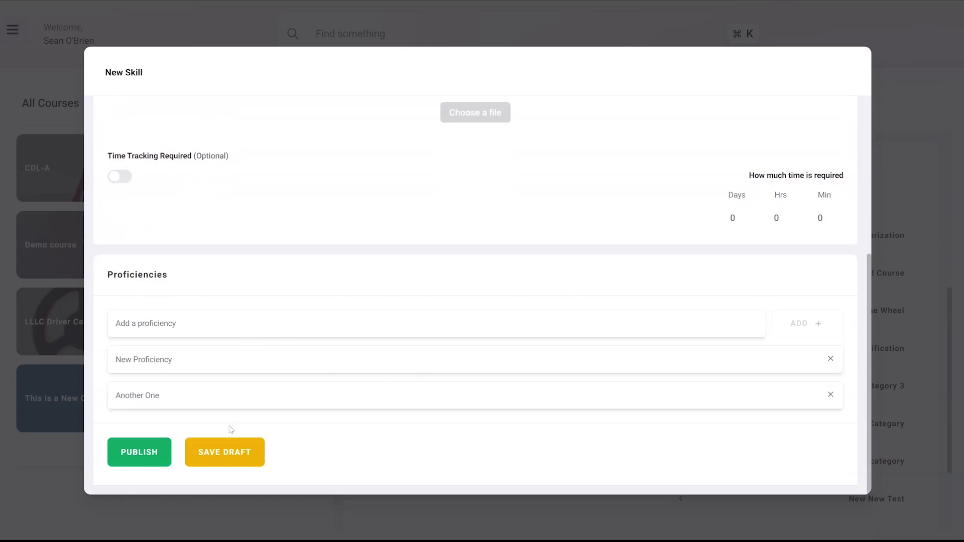
pyautogui.click(135, 459)
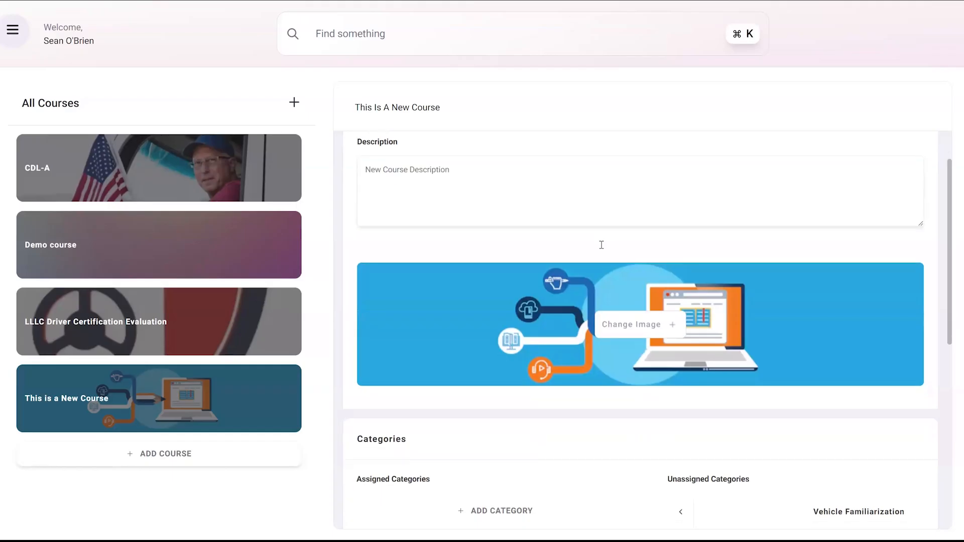
pyautogui.scroll(-5, 602, 248)
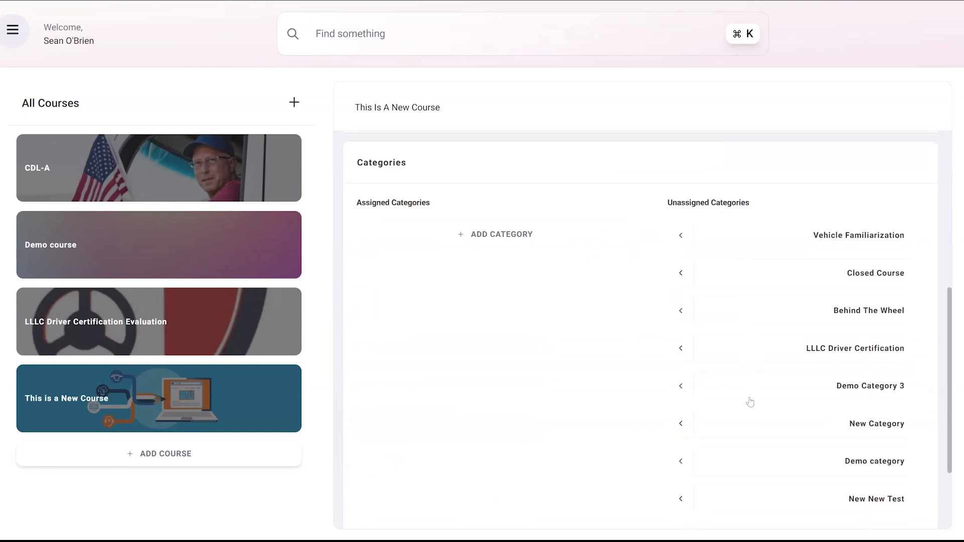
# - Assign the Vehicle Familiarization category to the course and remove it again
pyautogui.click(681, 236)
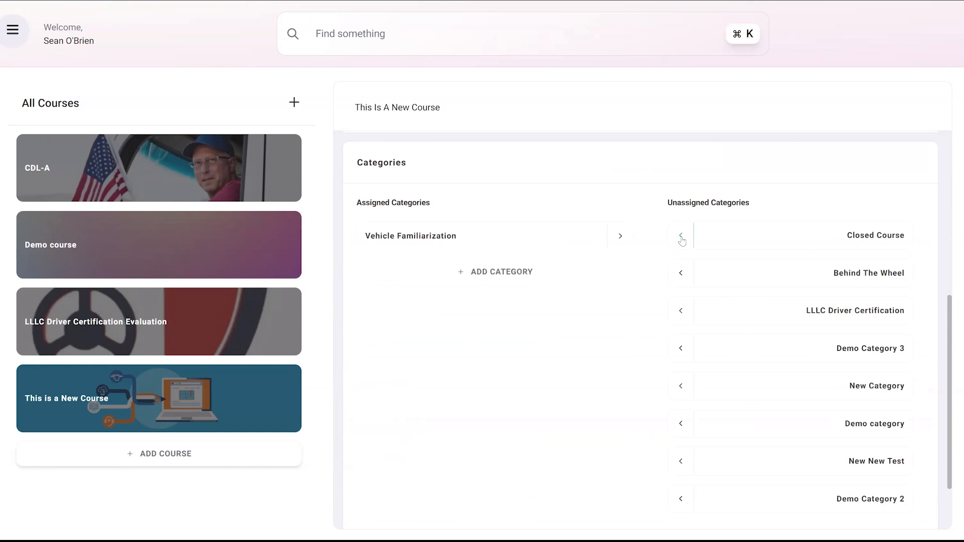
pyautogui.click(621, 238)
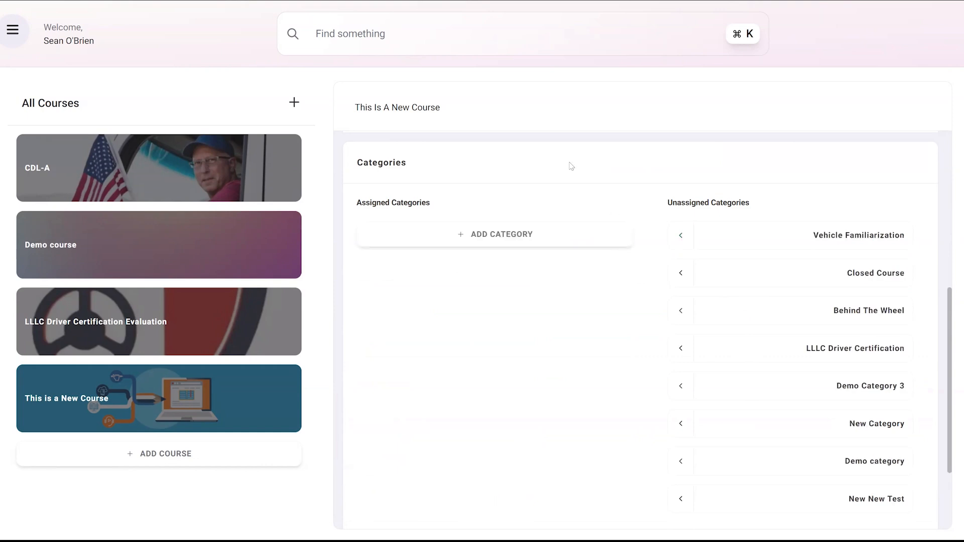
# - Add a new category to the course titled New Category
pyautogui.click(492, 244)
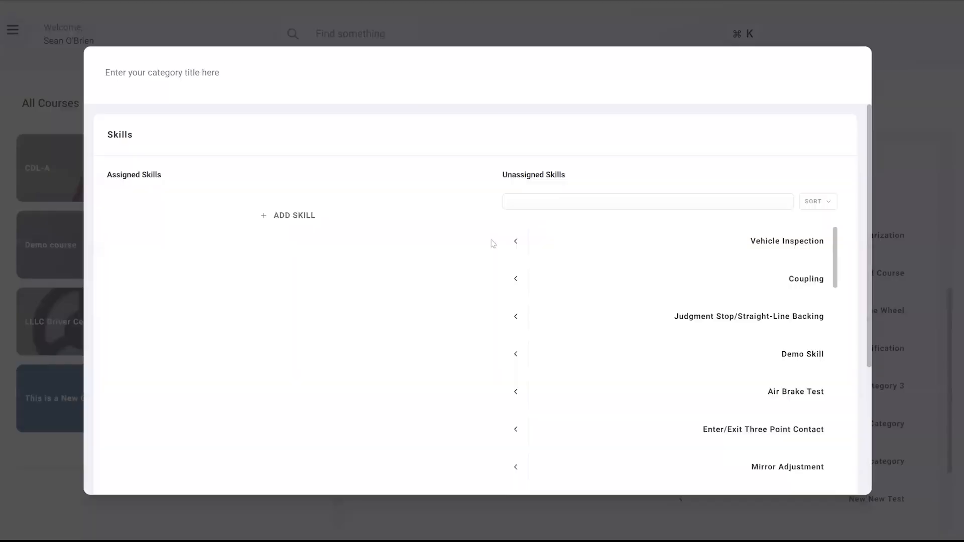
pyautogui.click(210, 72)
pyautogui.write('New Cat')
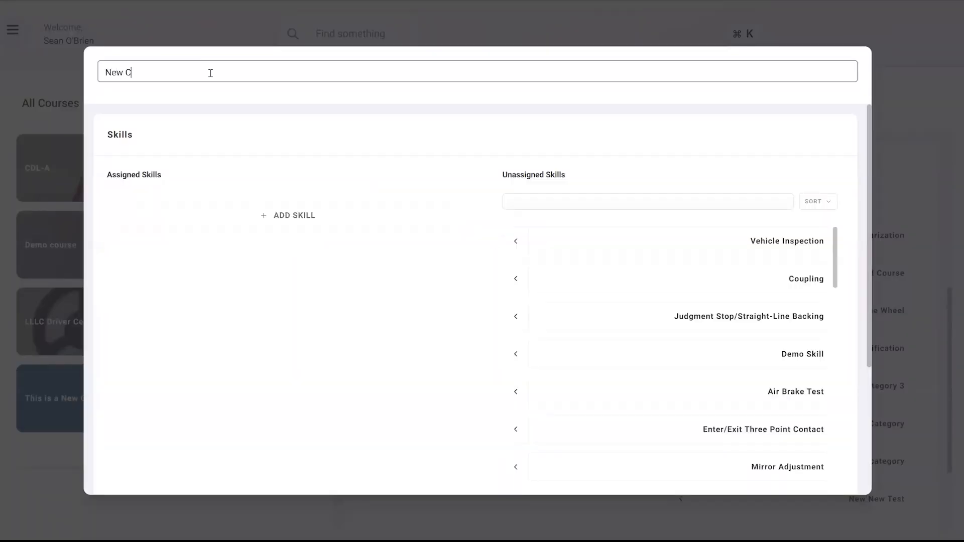
pyautogui.write('egory')
pyautogui.press('Return')
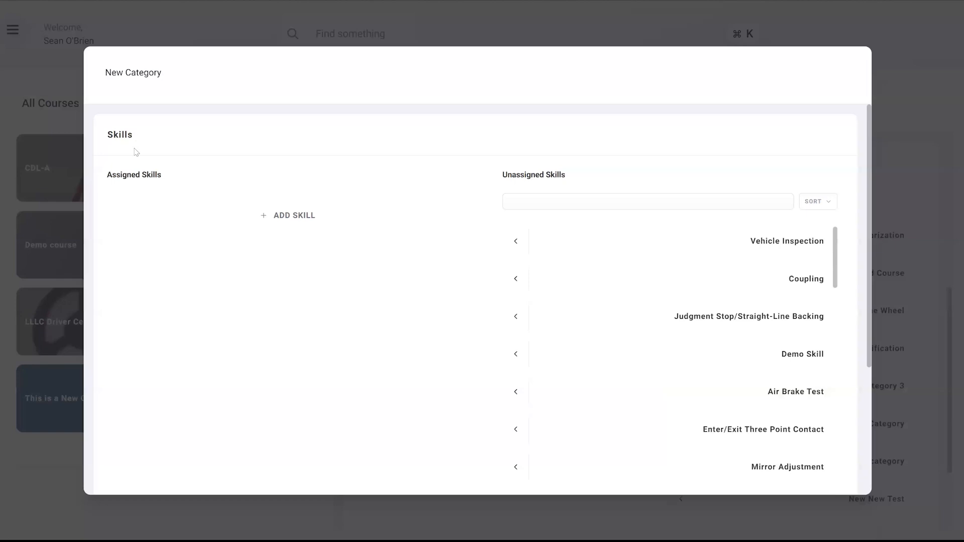
# - Add a skill to the category named New Skill with the description New Skill Description
pyautogui.click(274, 216)
pyautogui.click(219, 79)
pyautogui.write('New Skill')
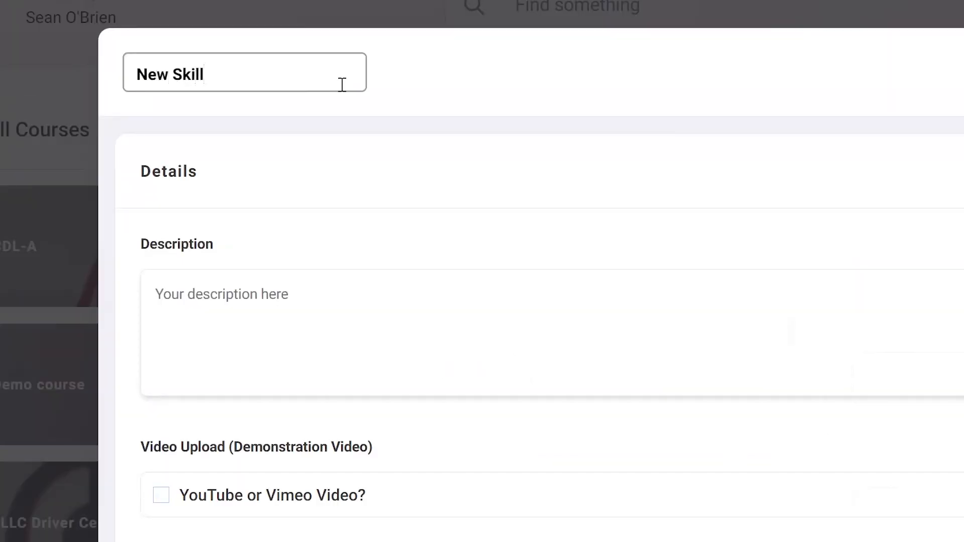
pyautogui.click(307, 305)
pyautogui.write('New Skill Des')
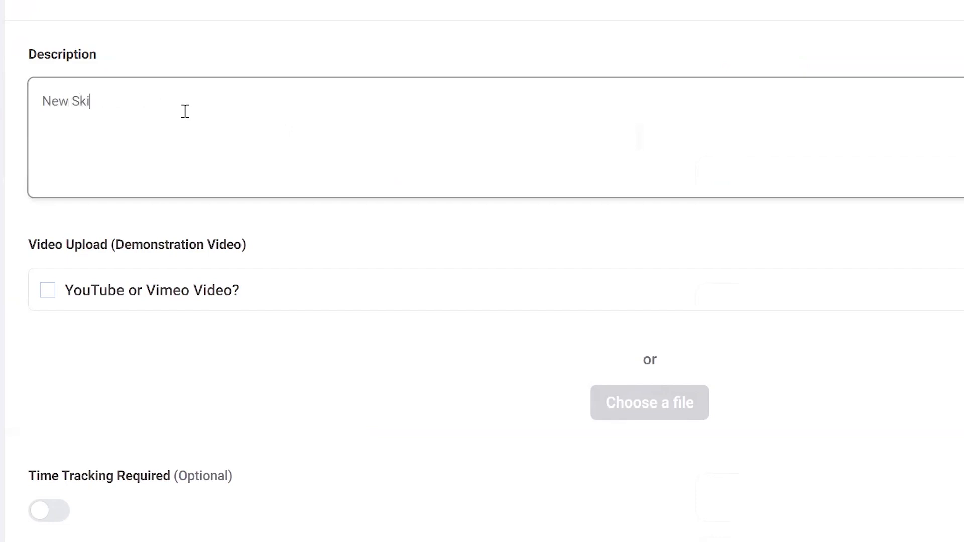
pyautogui.write('cription')
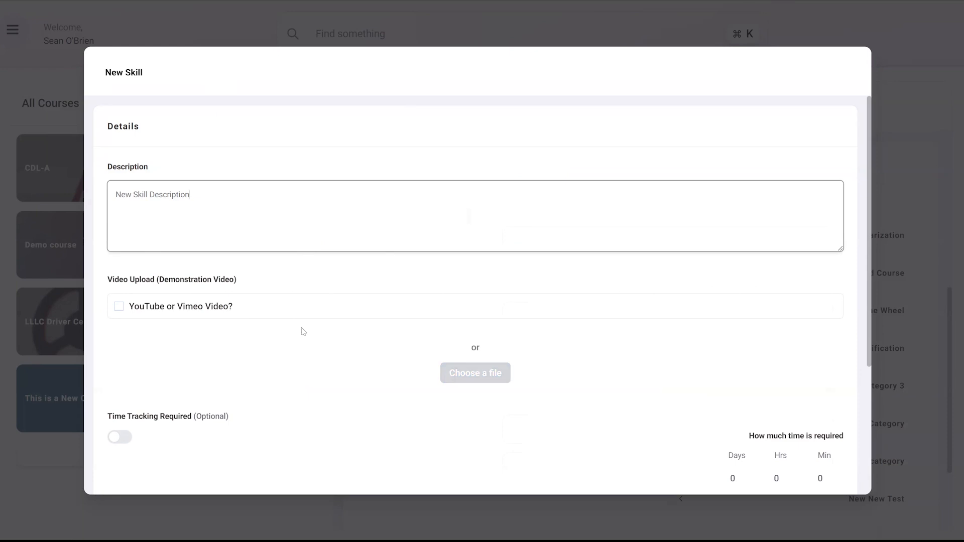
# - Switch on time tracking and try the hours and minutes fields
pyautogui.scroll(-3, 304, 331)
pyautogui.click(121, 327)
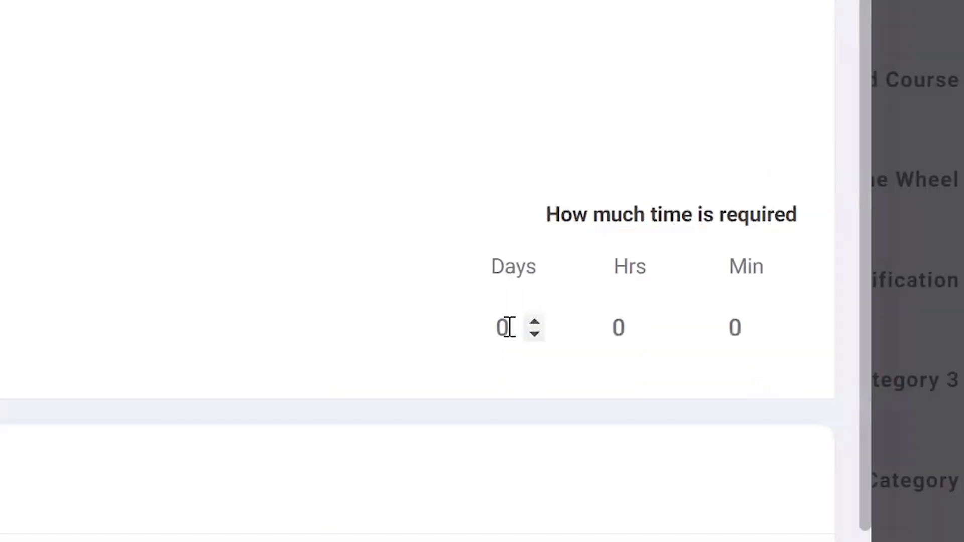
pyautogui.click(505, 327)
pyautogui.click(608, 324)
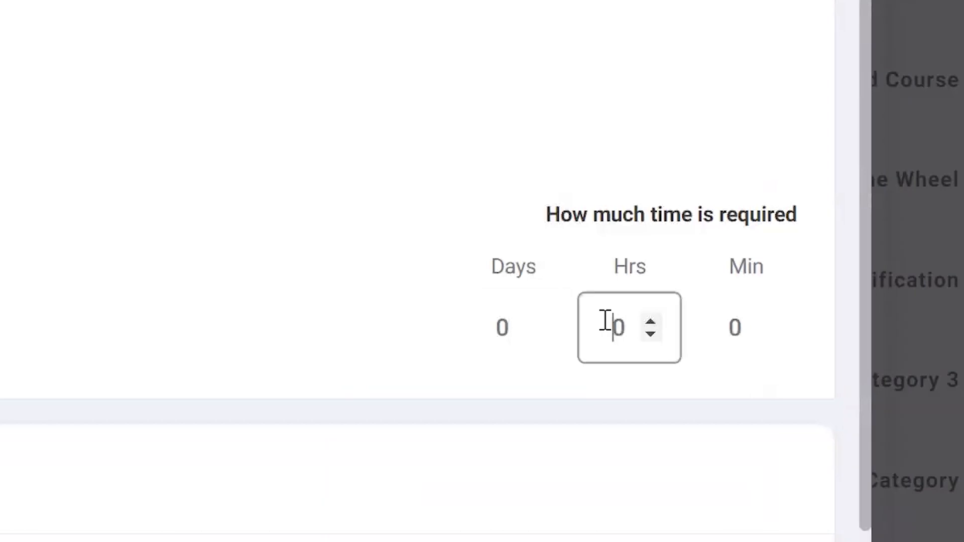
pyautogui.click(728, 325)
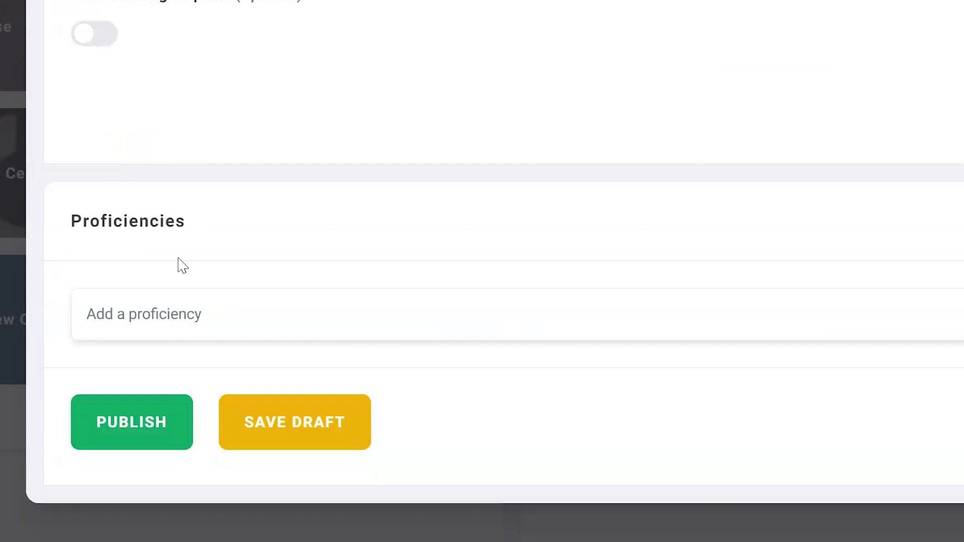
# - Add the proficiencies New Proficiency and Another One to the skill
pyautogui.click(183, 321)
pyautogui.write('New Profi')
pyautogui.write('ciency')
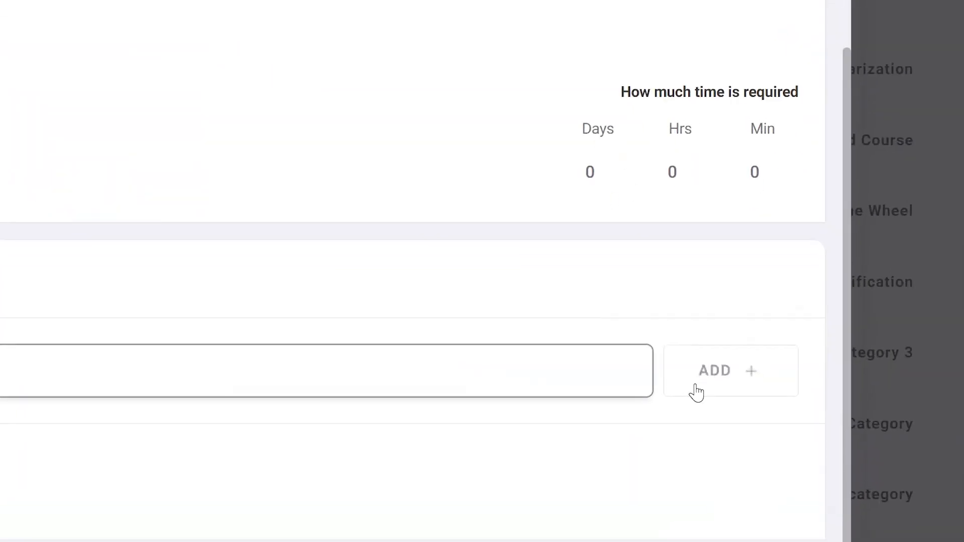
pyautogui.click(776, 409)
pyautogui.write('Another One')
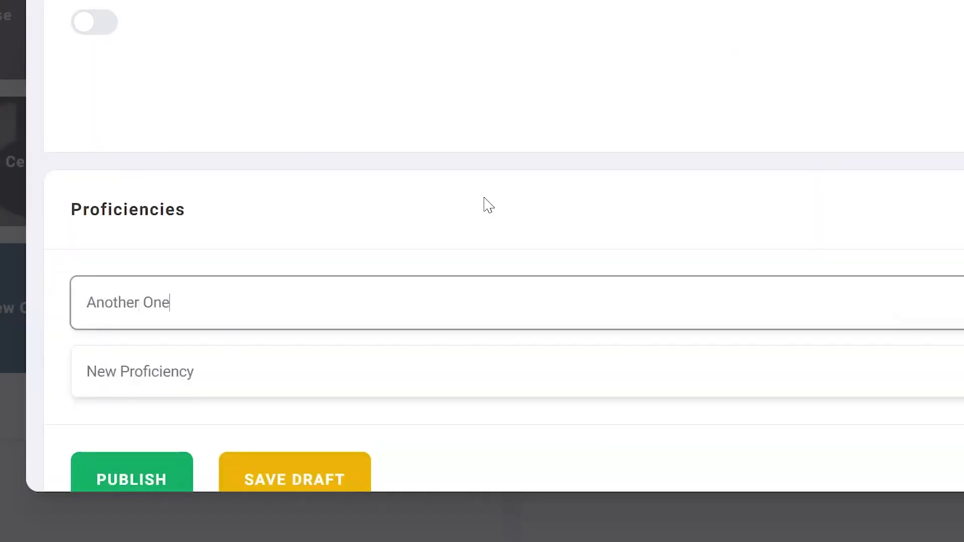
pyautogui.press('Return')
# - Publish the skill
pyautogui.scroll(-3, 452, 251)
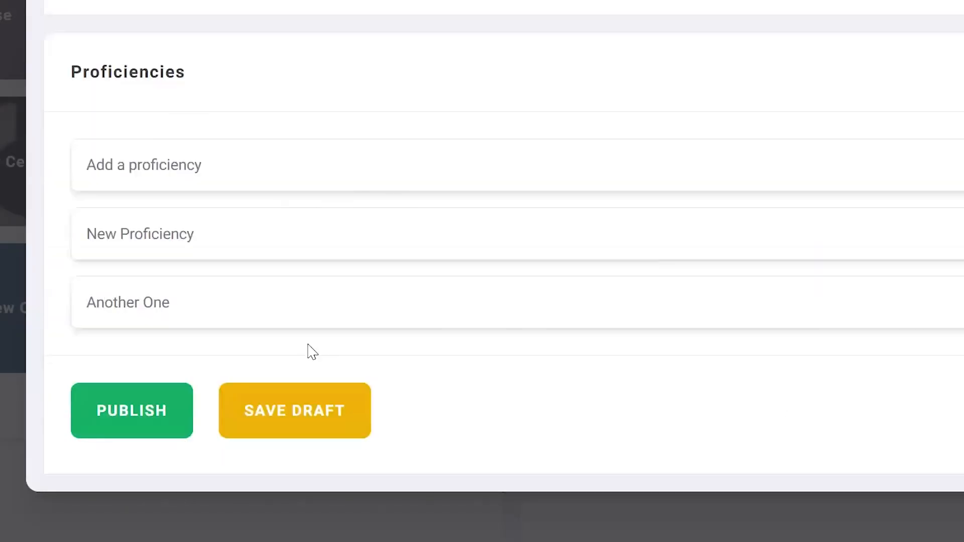
pyautogui.click(135, 416)
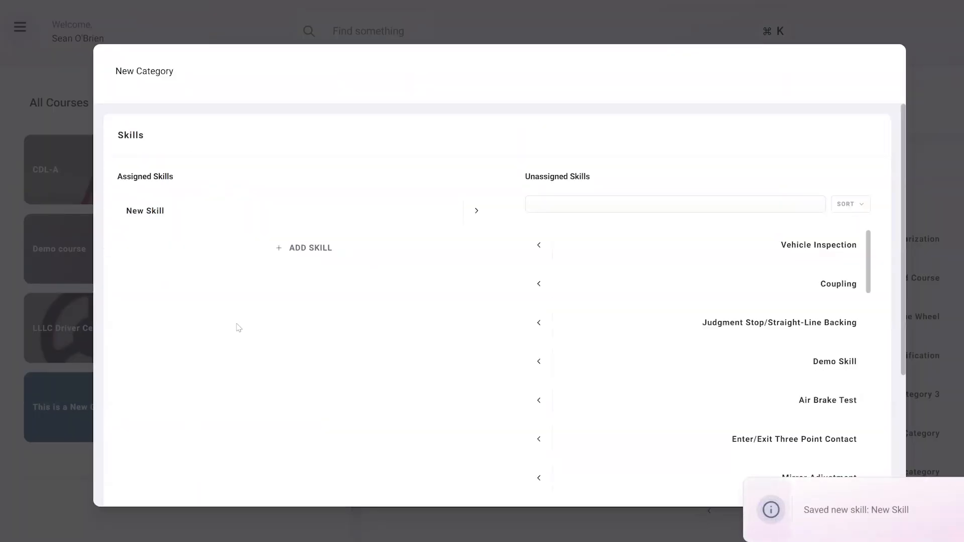
# - Publish the New Category with its assigned skill
pyautogui.moveTo(172, 72); pyautogui.dragTo(109, 72)
pyautogui.scroll(-4, 302, 230)
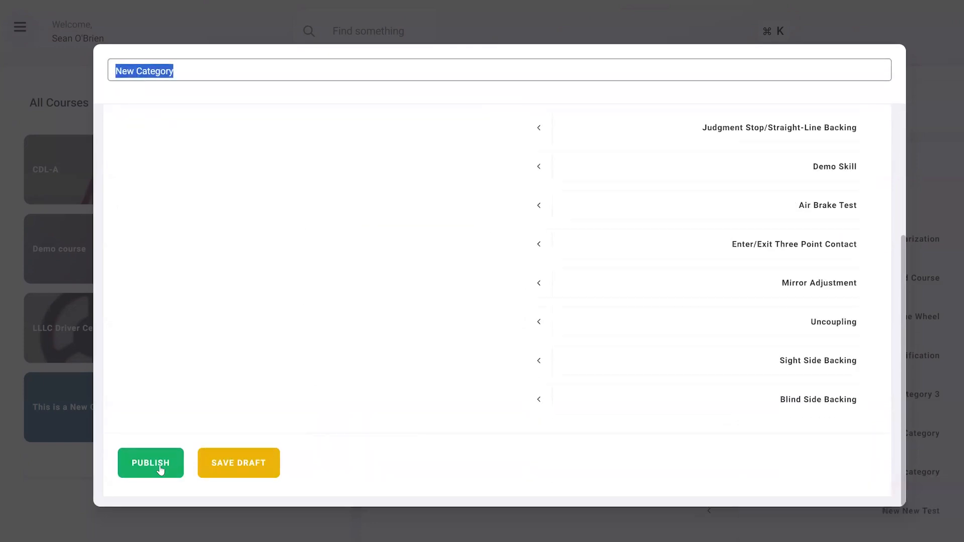
pyautogui.click(161, 470)
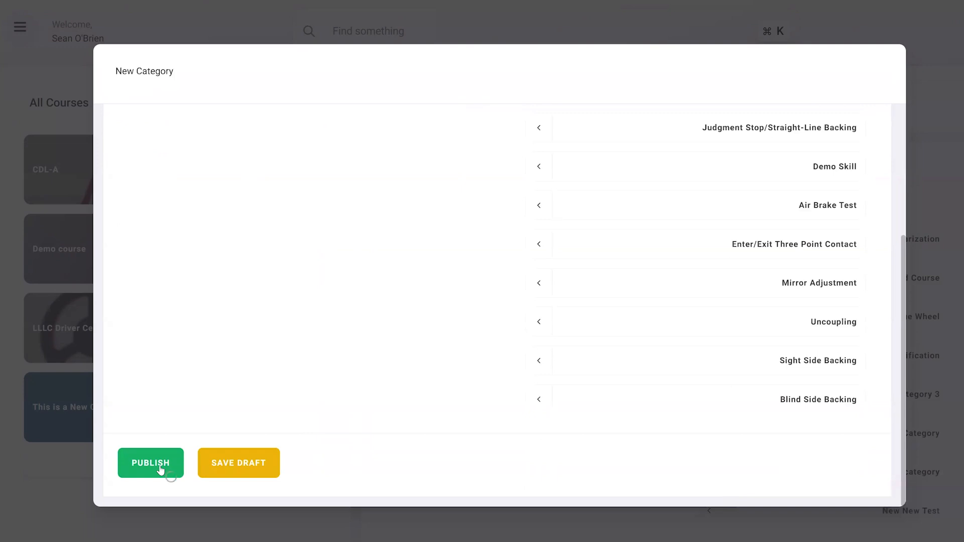
# - Publish the course This Is A New Course
pyautogui.moveTo(375, 110); pyautogui.dragTo(474, 105)
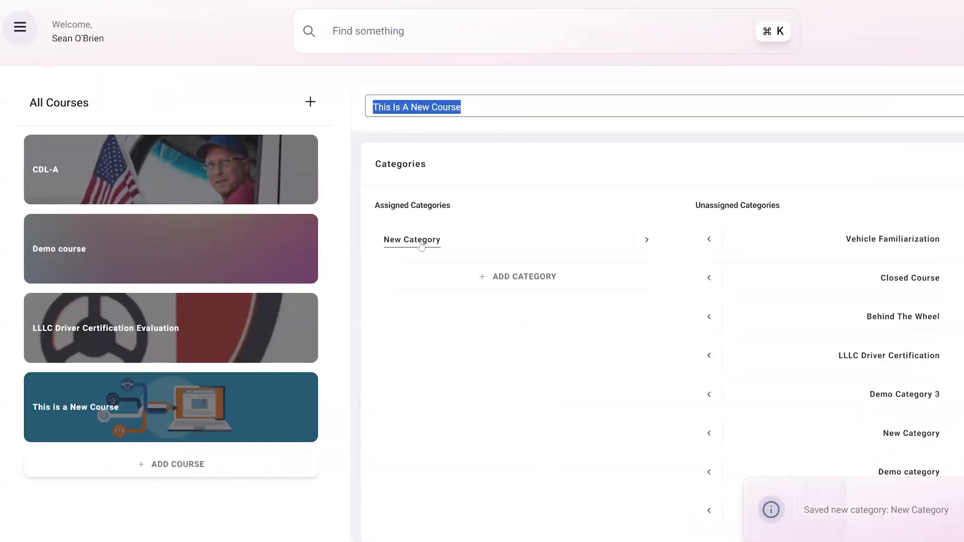
pyautogui.scroll(-3, 491, 229)
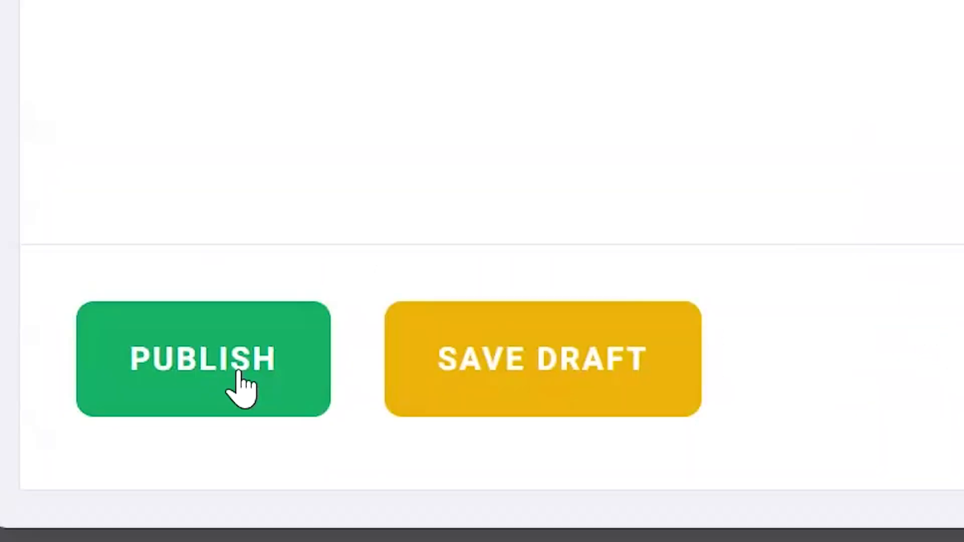
pyautogui.click(241, 389)
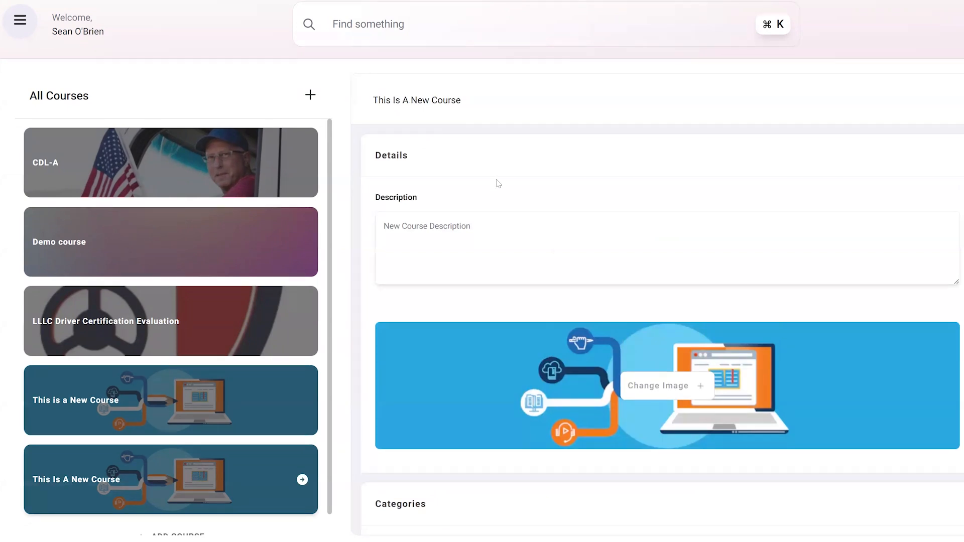
# - Open the Instructors page from the navigation menu
pyautogui.scroll(-7, 499, 186)
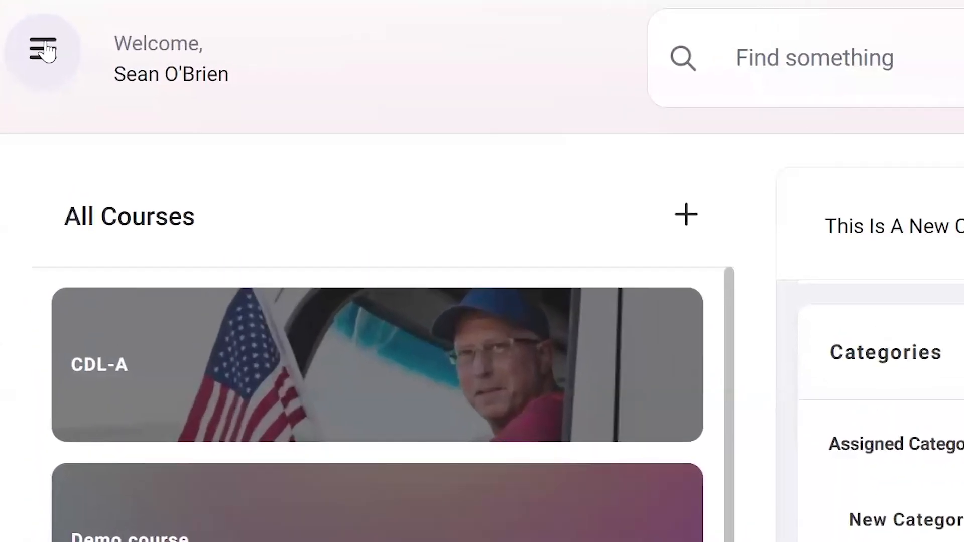
pyautogui.click(28, 37)
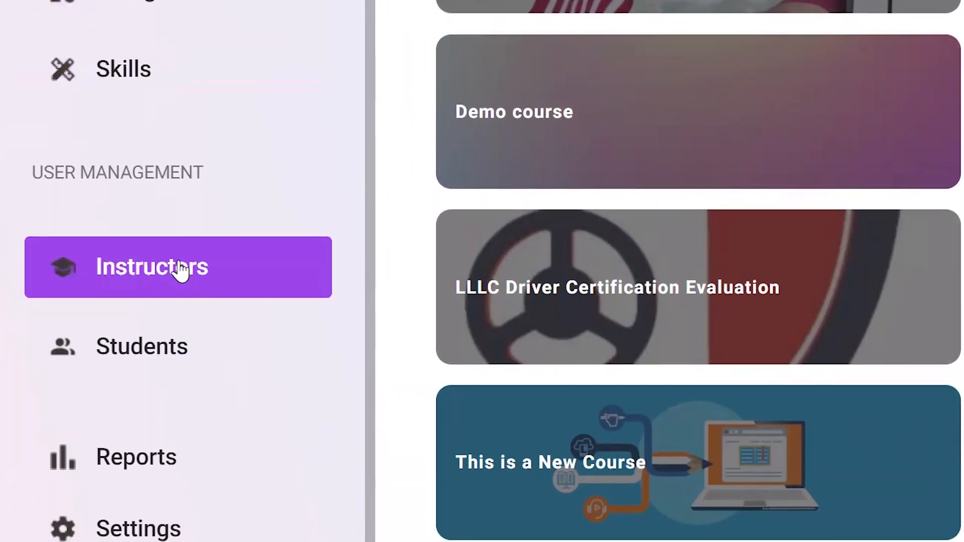
pyautogui.click(181, 272)
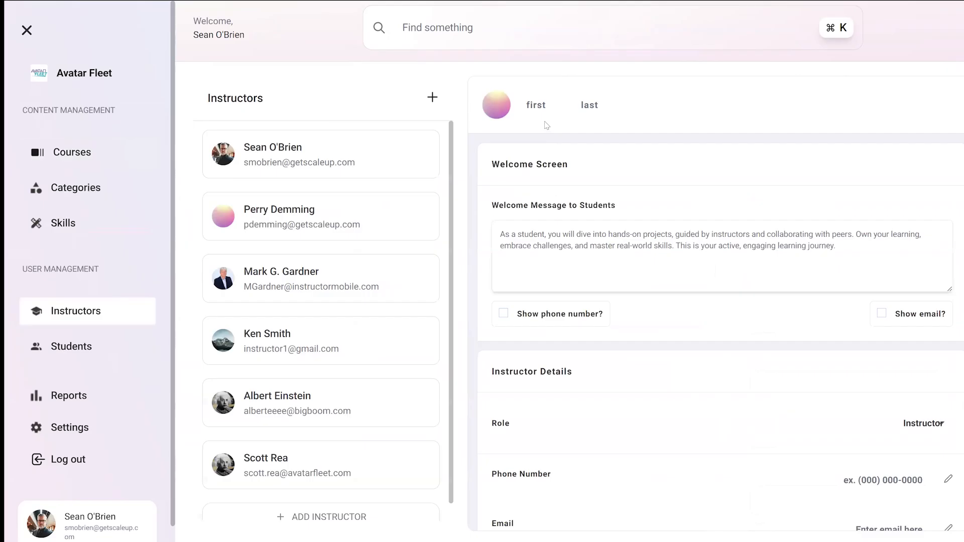
# - Open a new instructor form and examine its name fields and instructor details section
pyautogui.click(544, 106)
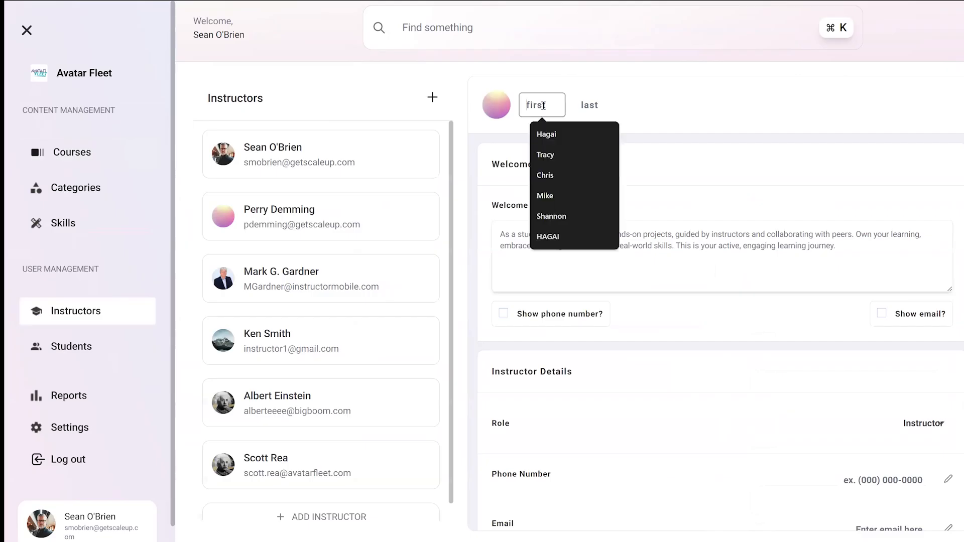
pyautogui.click(597, 106)
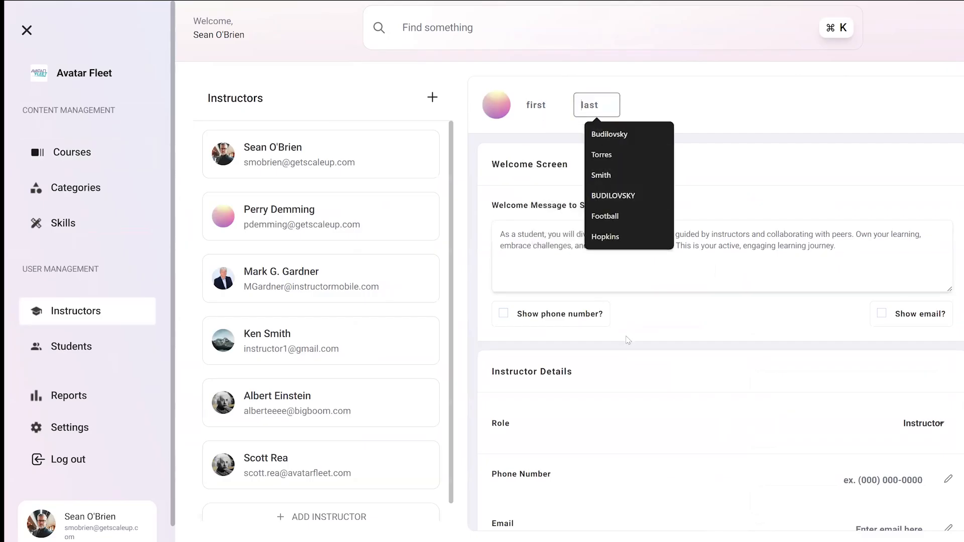
pyautogui.scroll(-2, 675, 346)
pyautogui.click(750, 266)
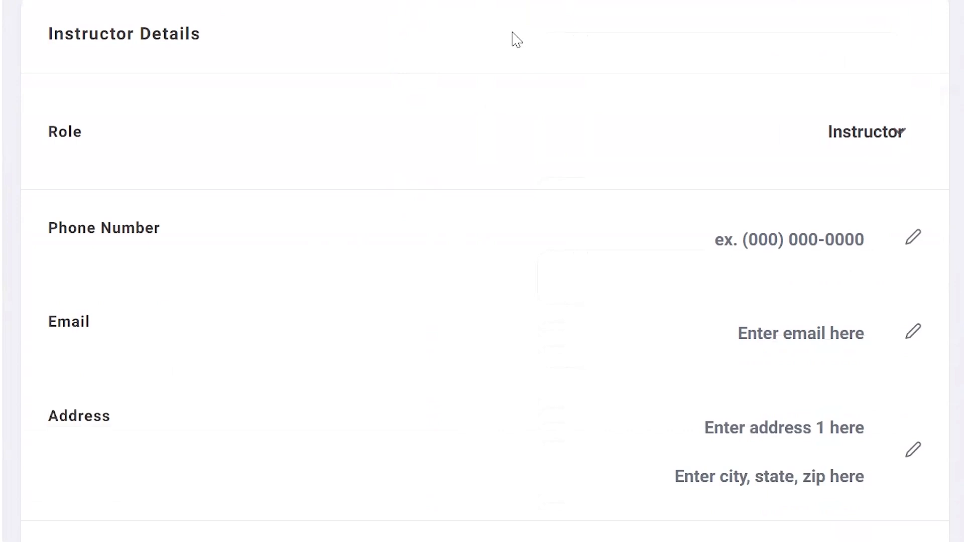
pyautogui.scroll(-5, 726, 269)
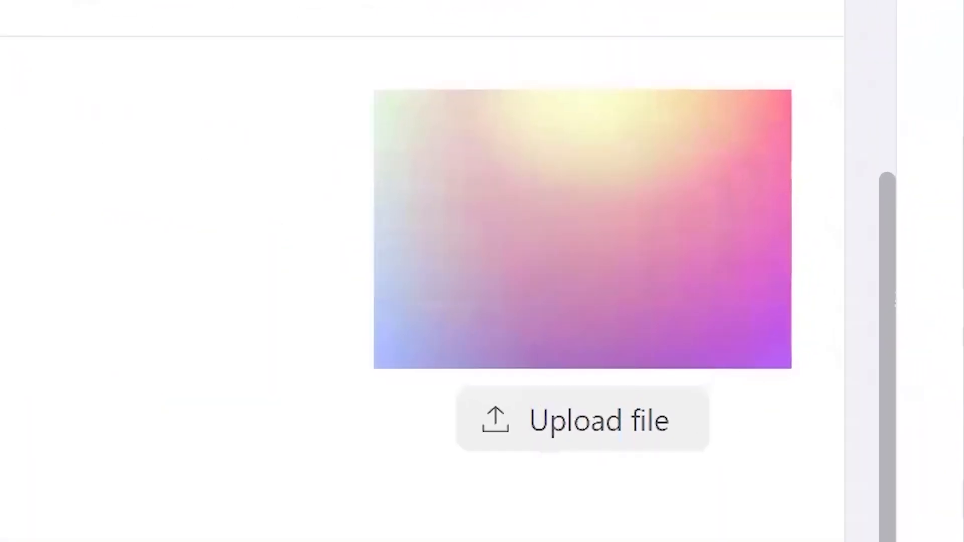
pyautogui.scroll(-5, 723, 268)
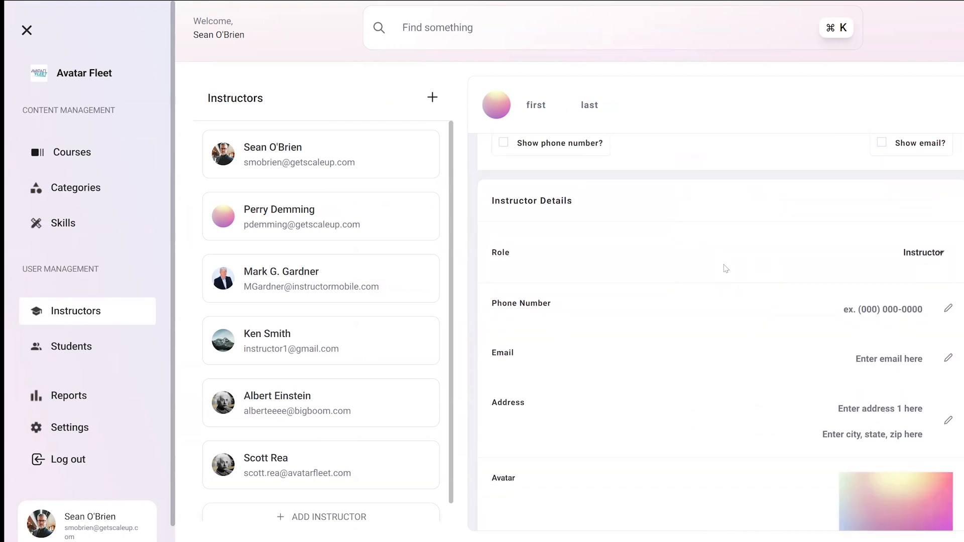
# - Scroll through the new instructor form's avatar and student assignment sections
pyautogui.scroll(-3, 703, 243)
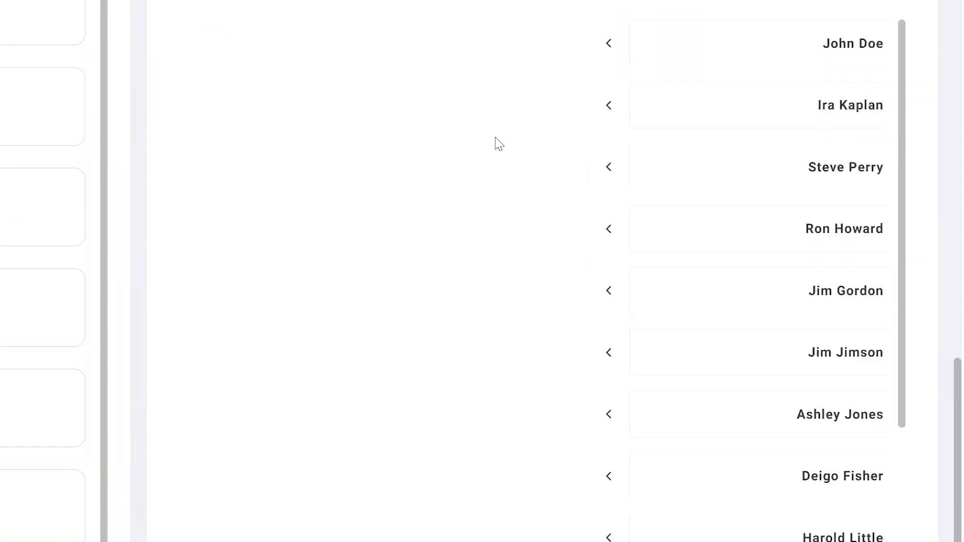
pyautogui.scroll(4, 497, 144)
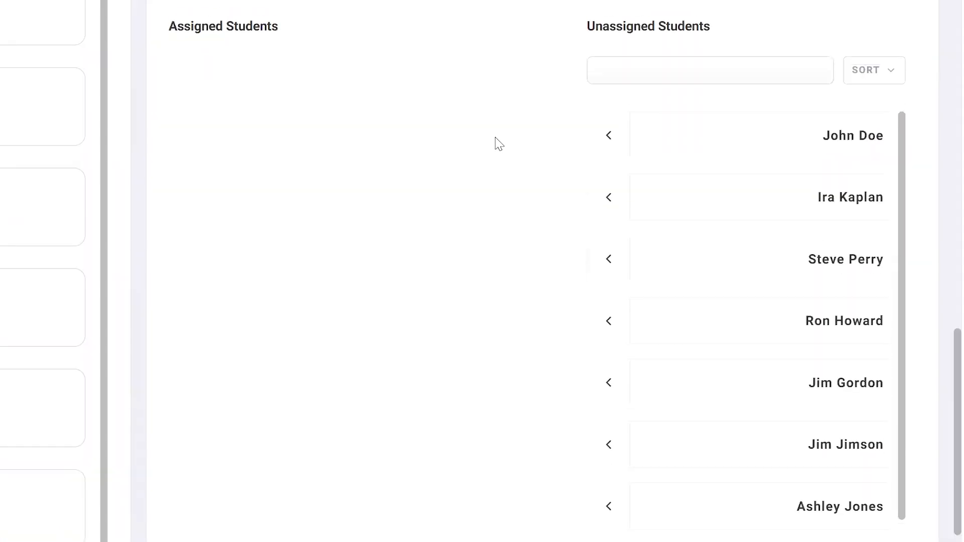
pyautogui.click(607, 230)
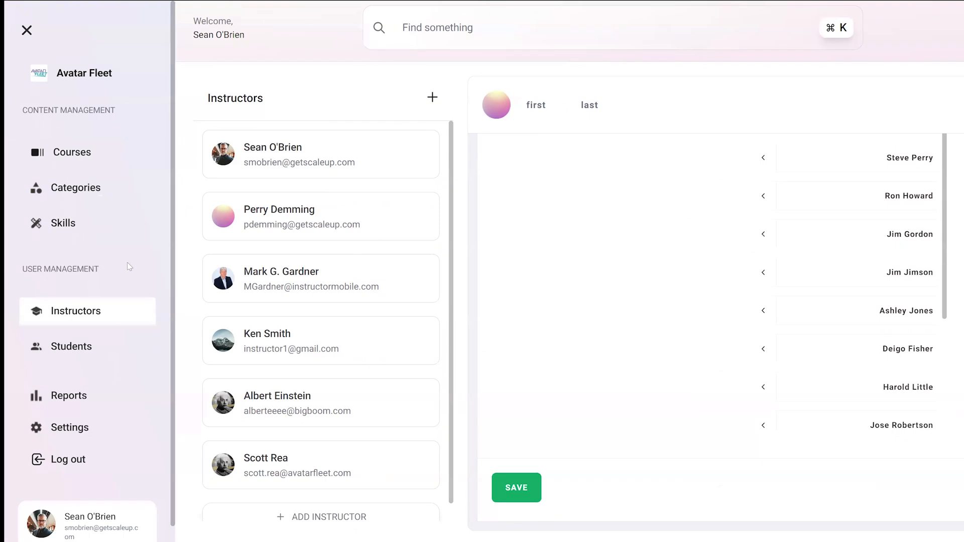
# - Open the Students page and inspect the new student form's first and last name fields
pyautogui.click(96, 348)
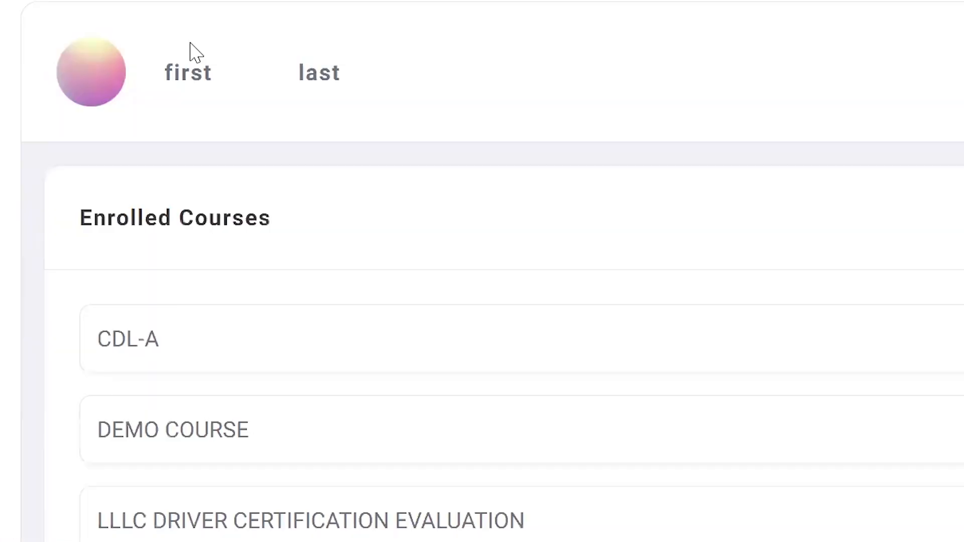
pyautogui.click(189, 74)
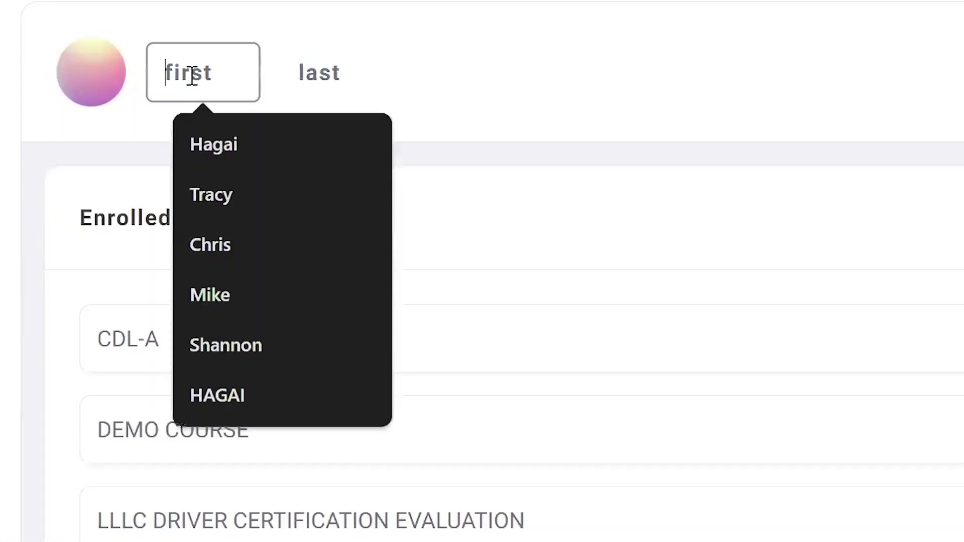
pyautogui.click(312, 71)
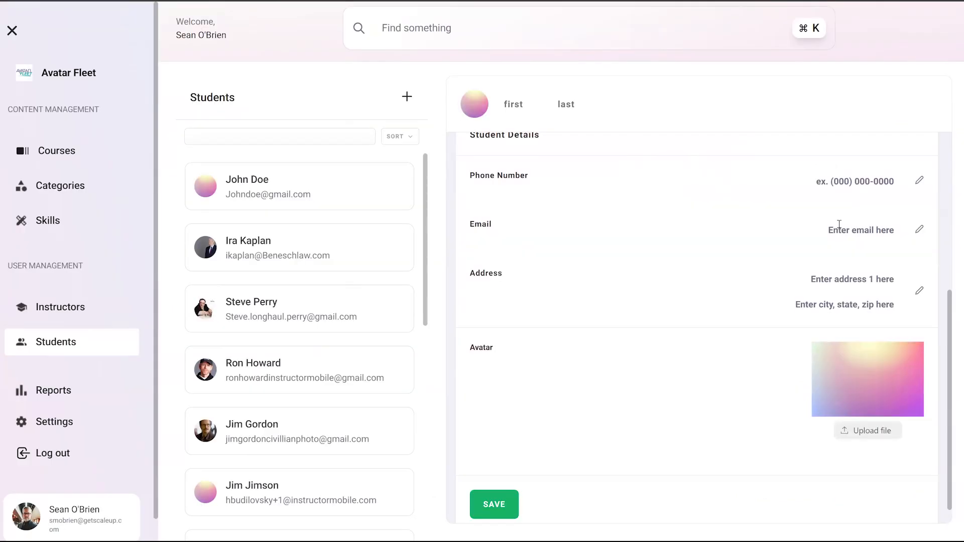
# - Toggle the CDL-A and Demo Course enrollment checkboxes in the student's enrolled courses
pyautogui.scroll(5, 839, 225)
pyautogui.click(910, 210)
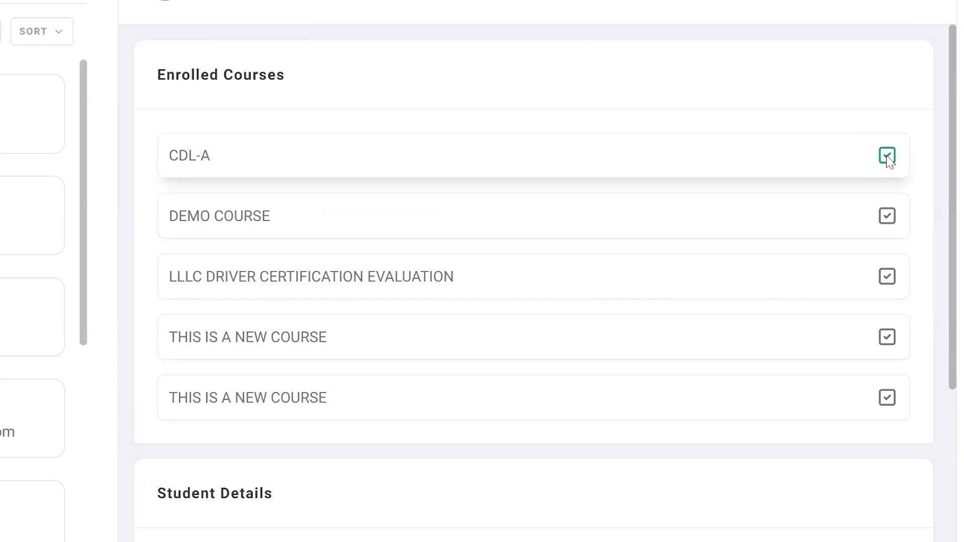
pyautogui.click(887, 217)
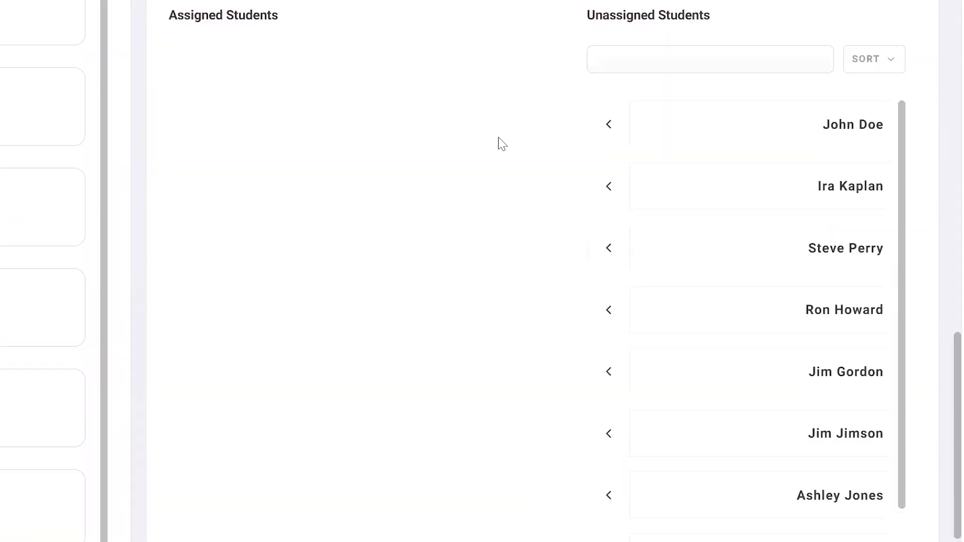
# - Move John Doe from the unassigned students list to the assigned students
pyautogui.scroll(-2, 497, 144)
pyautogui.scroll(4, 496, 144)
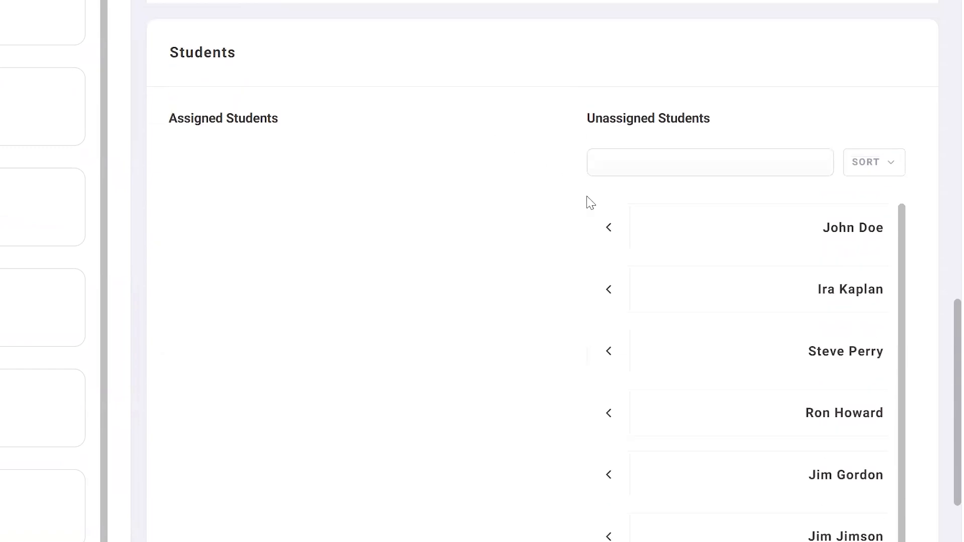
pyautogui.click(608, 229)
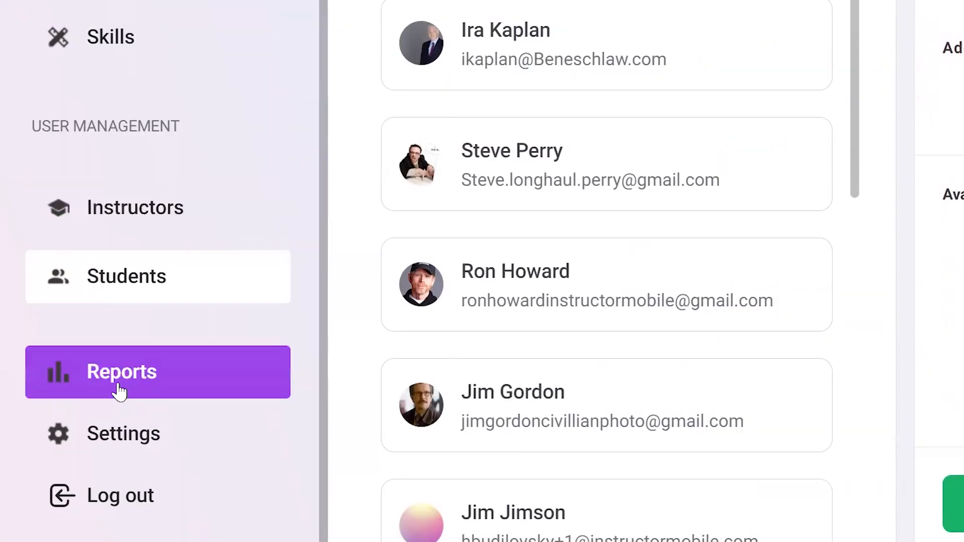
# - Open the Reports page and review the course and student selection lists of the report filters
pyautogui.click(119, 392)
pyautogui.click(308, 235)
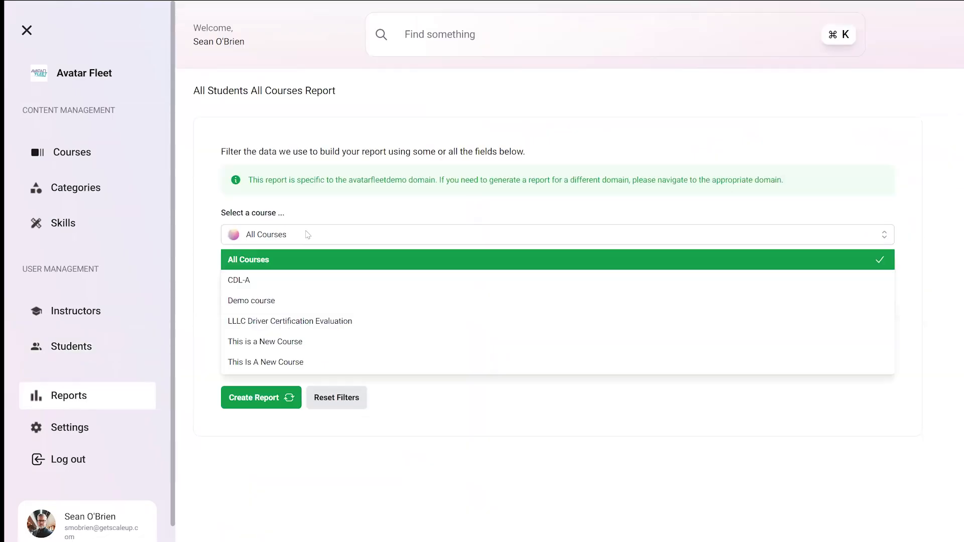
pyautogui.click(308, 235)
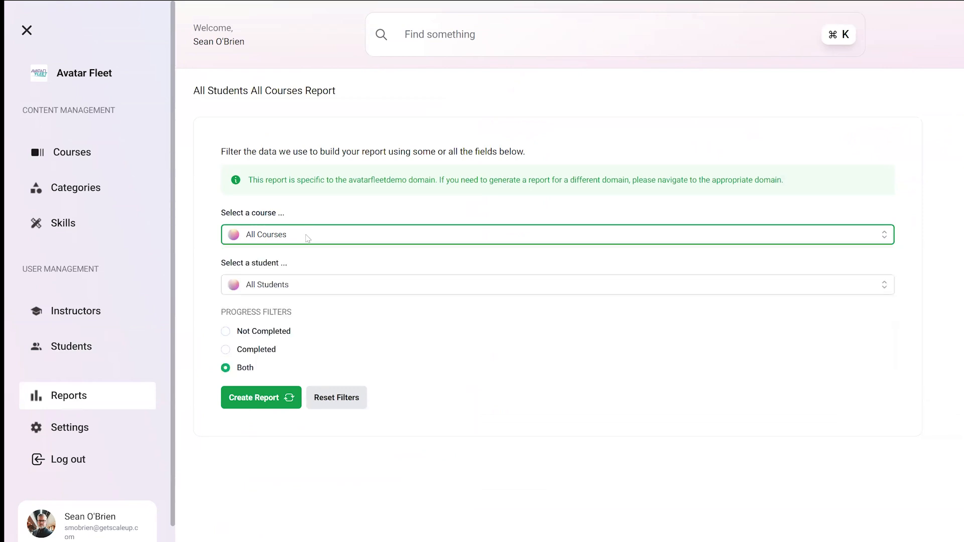
pyautogui.click(313, 286)
pyautogui.click(312, 286)
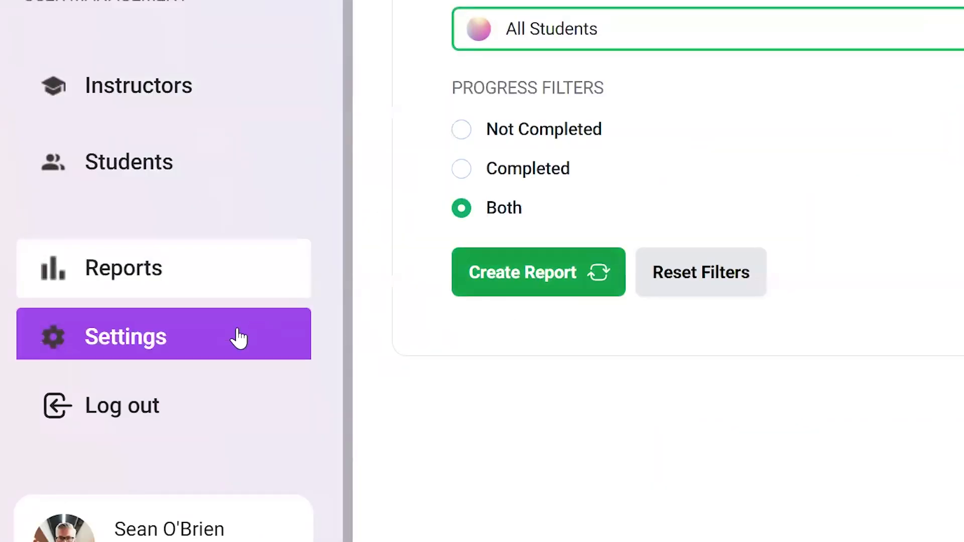
# - Open the Settings page's CSV bulk upload section, then return to the Courses page
pyautogui.click(232, 339)
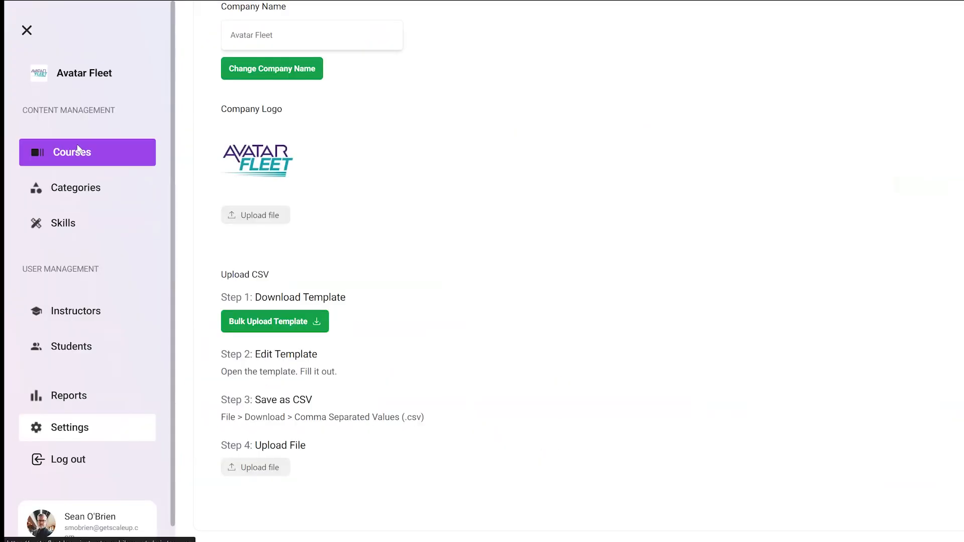
pyautogui.click(77, 150)
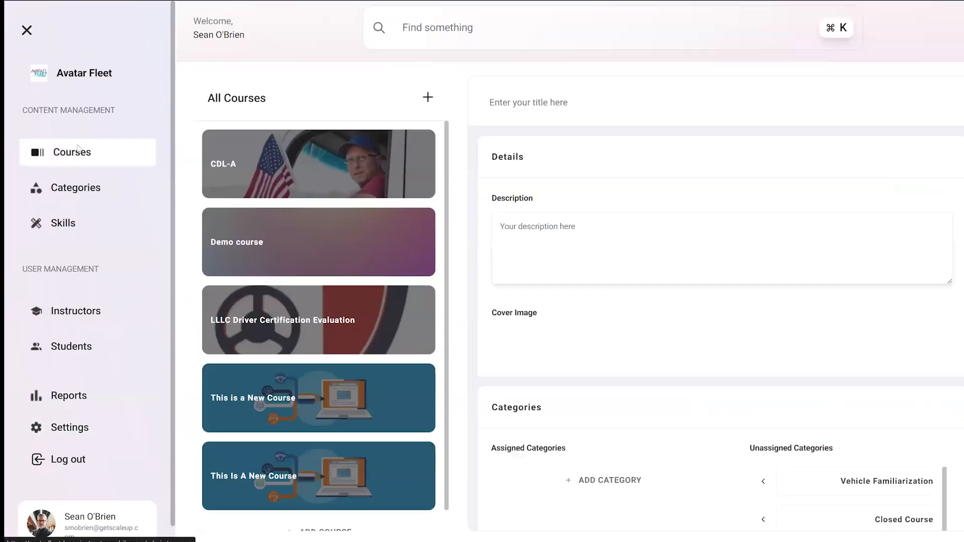